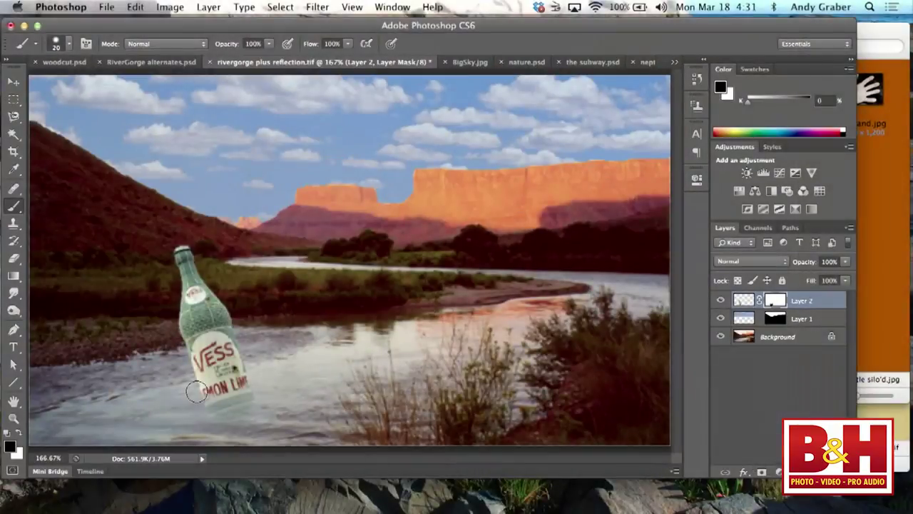
- Paint black on Layer 2's mask to hide the bottle's base along the waterline
{"action": "left_click_drag", "start_coordinate": [200, 391], "coordinate": [261, 381]}
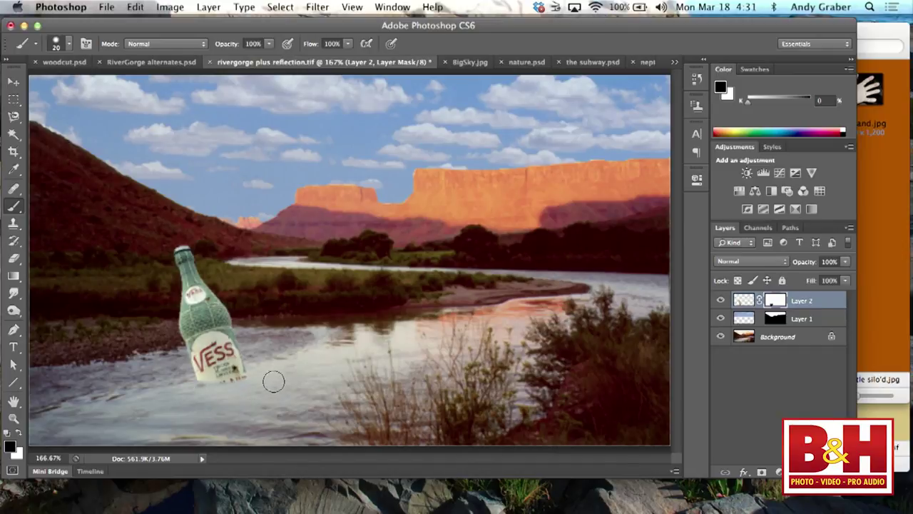
{"action": "mouse_move", "coordinate": [257, 376]}
{"action": "left_mouse_down"}
{"action": "mouse_move", "coordinate": [179, 381]}
{"action": "mouse_move", "coordinate": [200, 385]}
{"action": "left_mouse_up"}
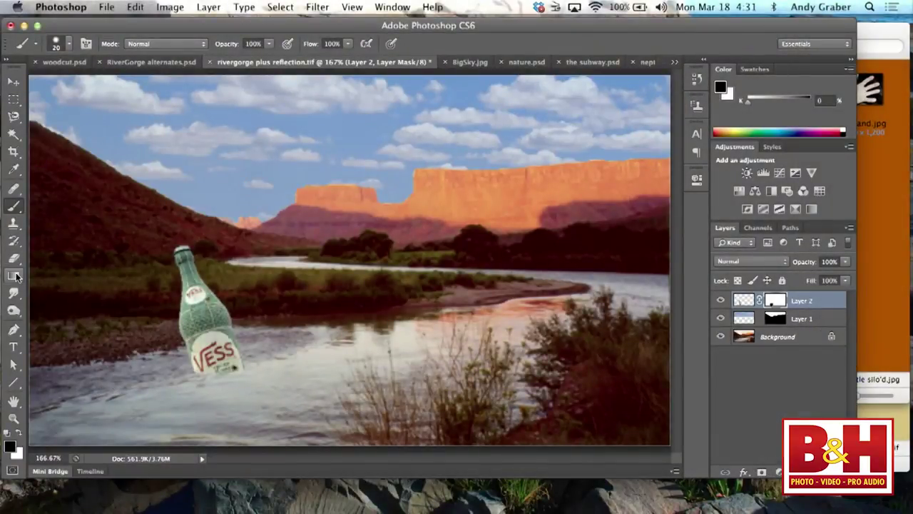
{"action": "left_click", "coordinate": [16, 276]}
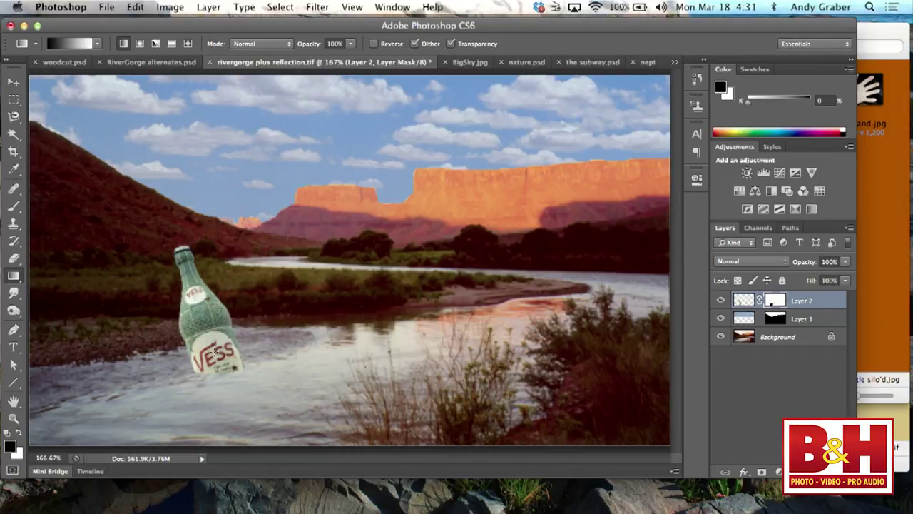
{"action": "left_click_drag", "start_coordinate": [211, 355], "coordinate": [218, 393]}
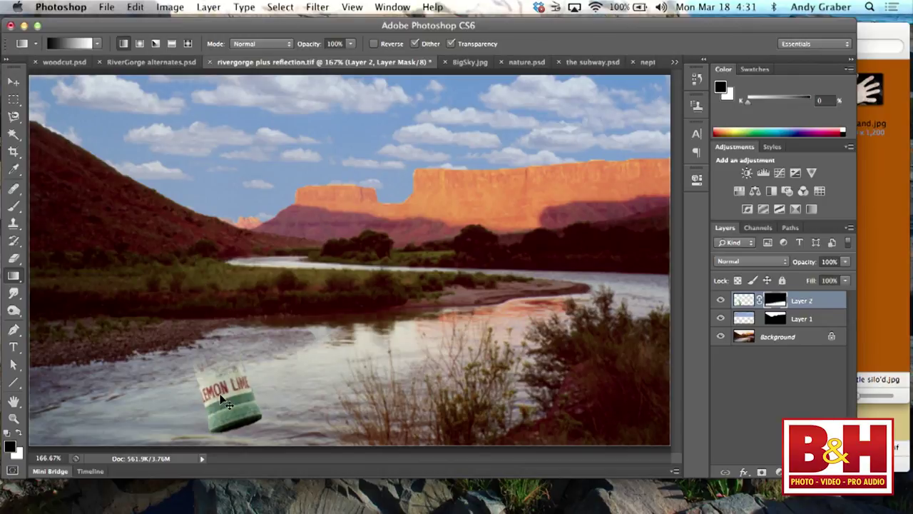
{"action": "key", "text": "ctrl+z"}
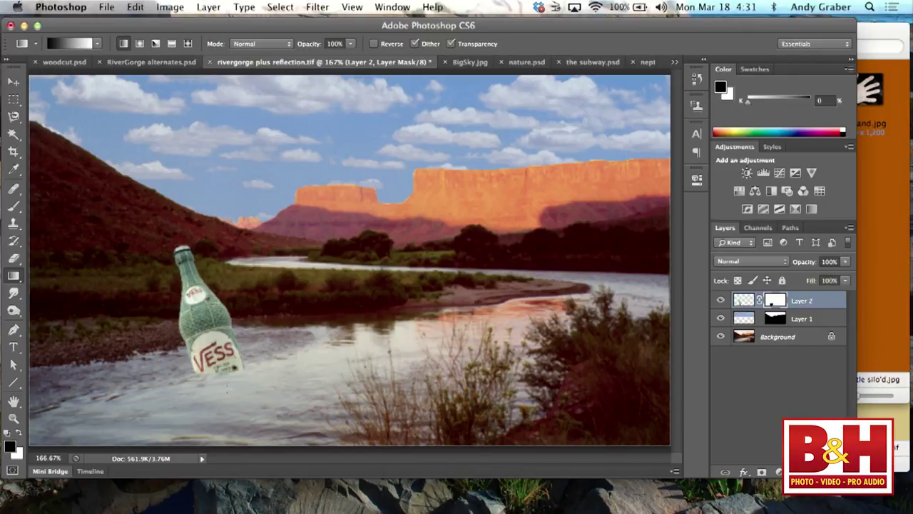
{"action": "left_click_drag", "start_coordinate": [218, 355], "coordinate": [184, 251]}
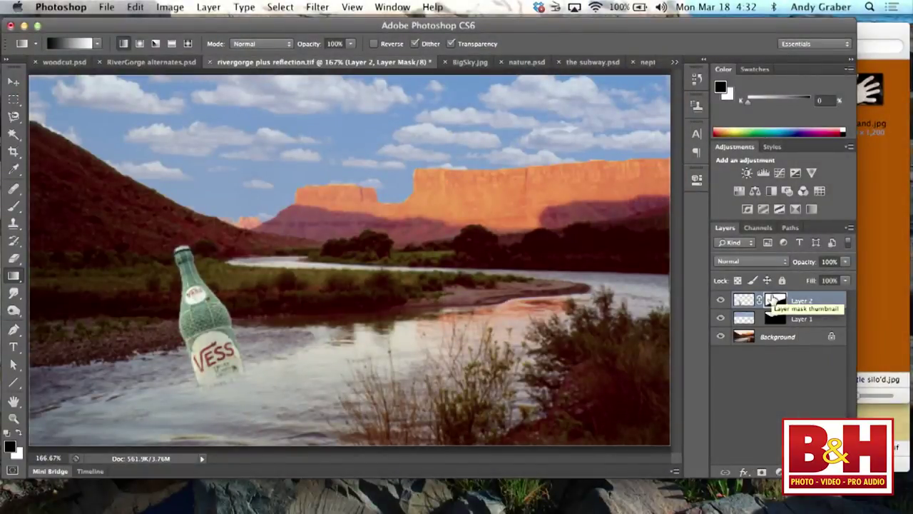
{"action": "left_click", "coordinate": [772, 299]}
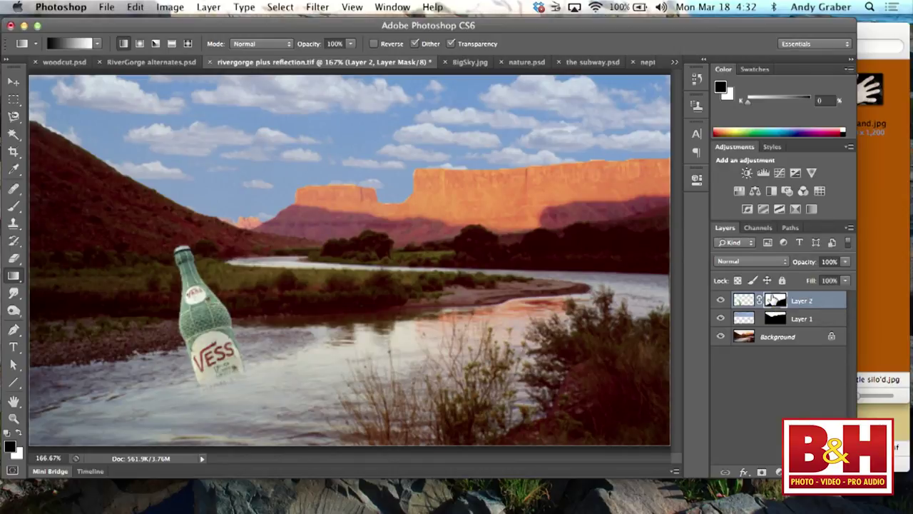
{"action": "key", "text": "super+z"}
{"action": "key", "text": "super+z"}
{"action": "key", "text": "super+z"}
{"action": "key", "text": "super+z"}
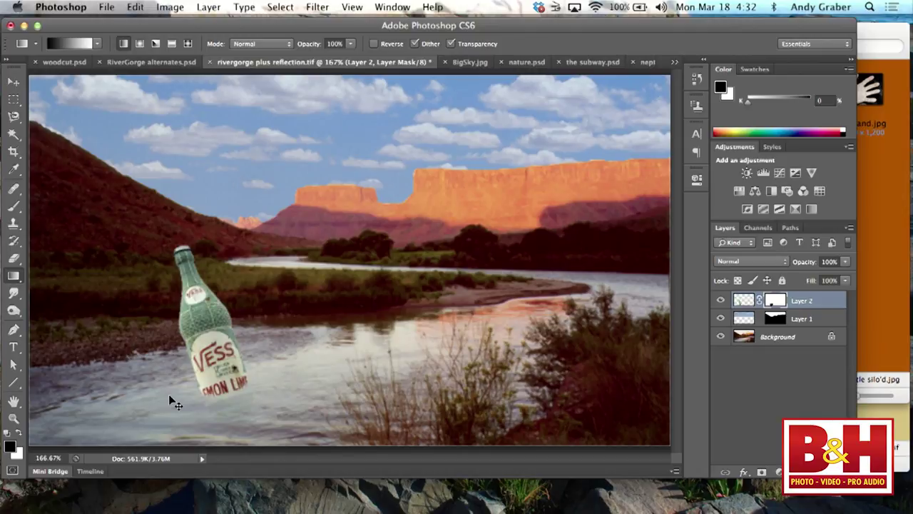
{"action": "key", "text": "super+z"}
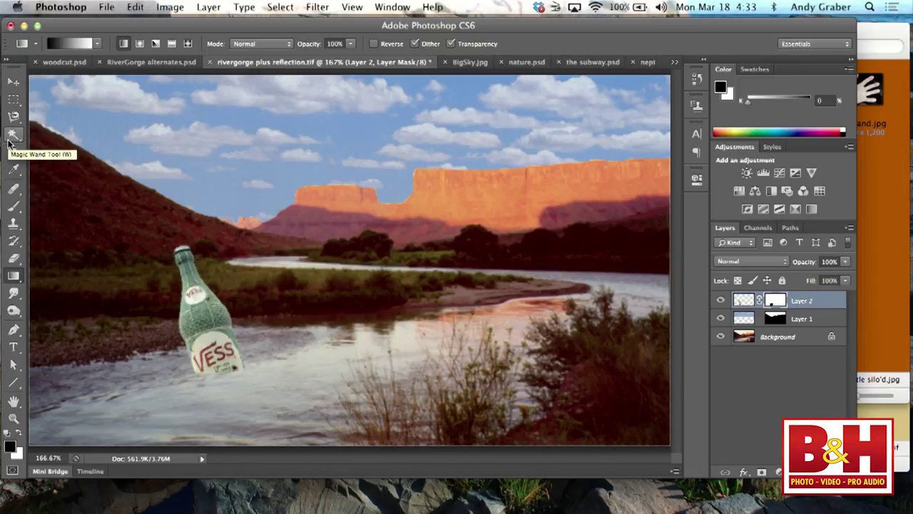
- Draw an elliptical selection around the bottle and waterline, then invert it
{"action": "left_click", "coordinate": [13, 98]}
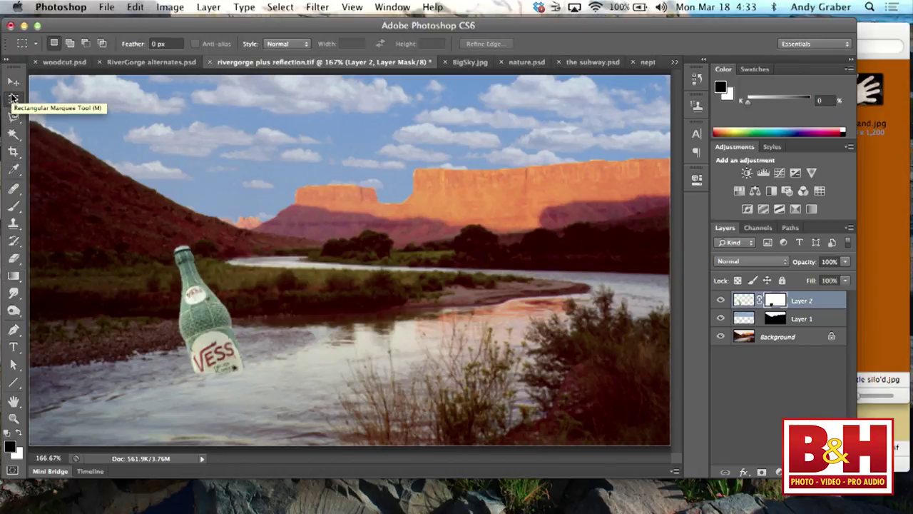
{"action": "left_click", "coordinate": [12, 98]}
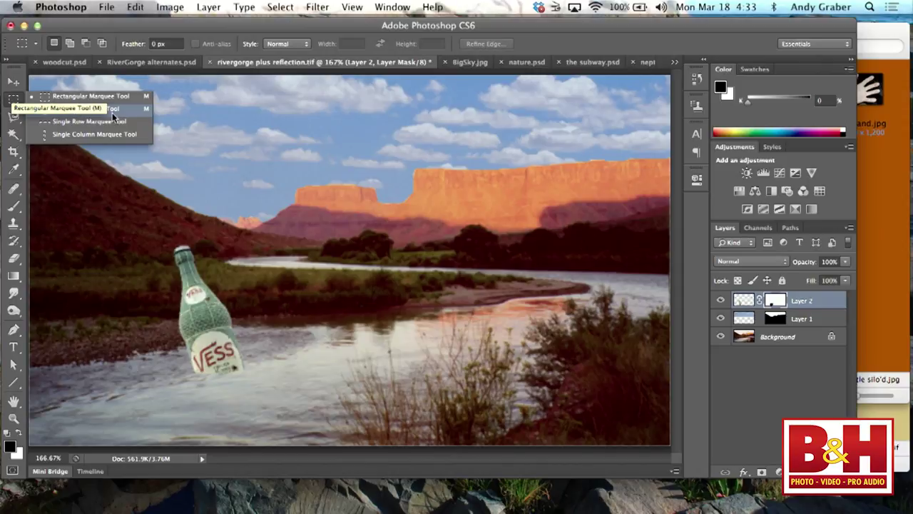
{"action": "left_click", "coordinate": [86, 108]}
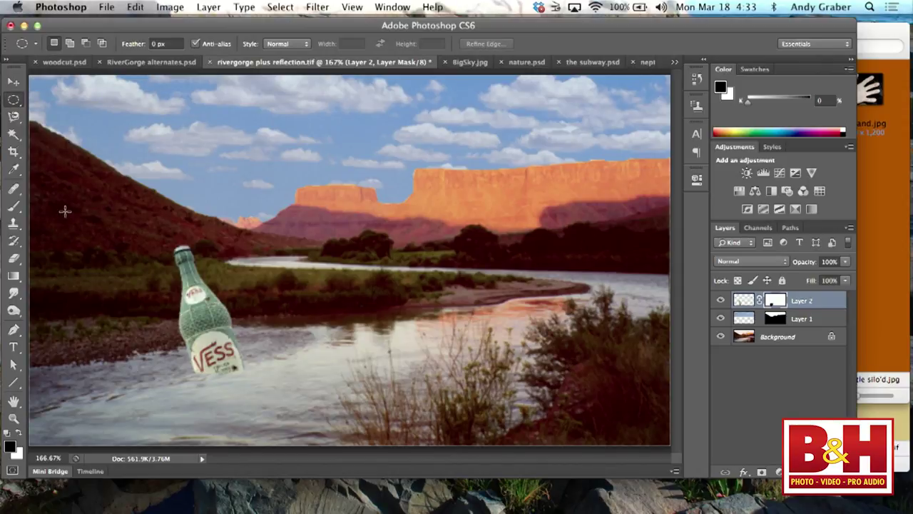
{"action": "left_click_drag", "start_coordinate": [58, 209], "coordinate": [352, 370]}
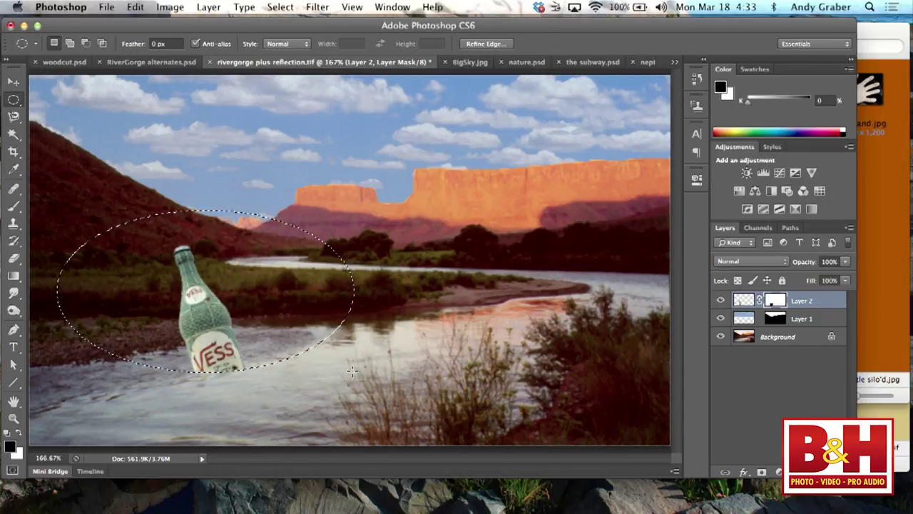
{"action": "left_click", "coordinate": [280, 7]}
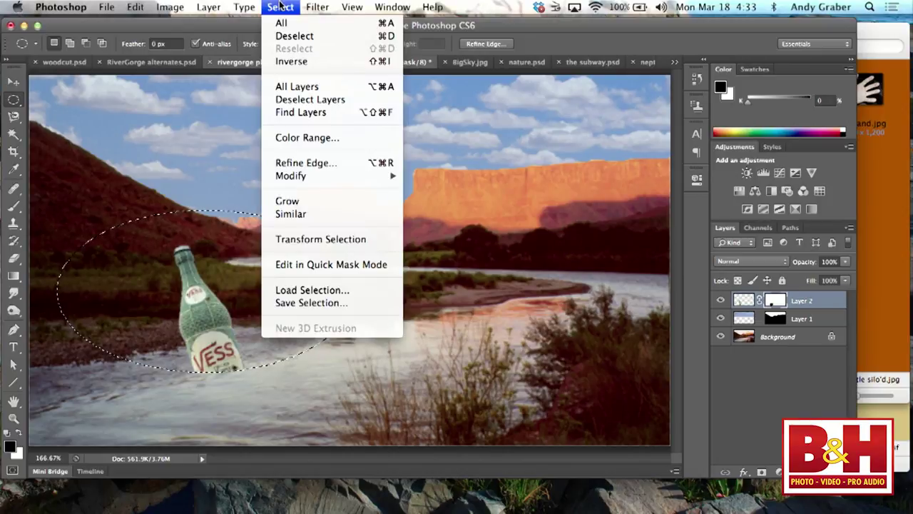
{"action": "left_click", "coordinate": [276, 61]}
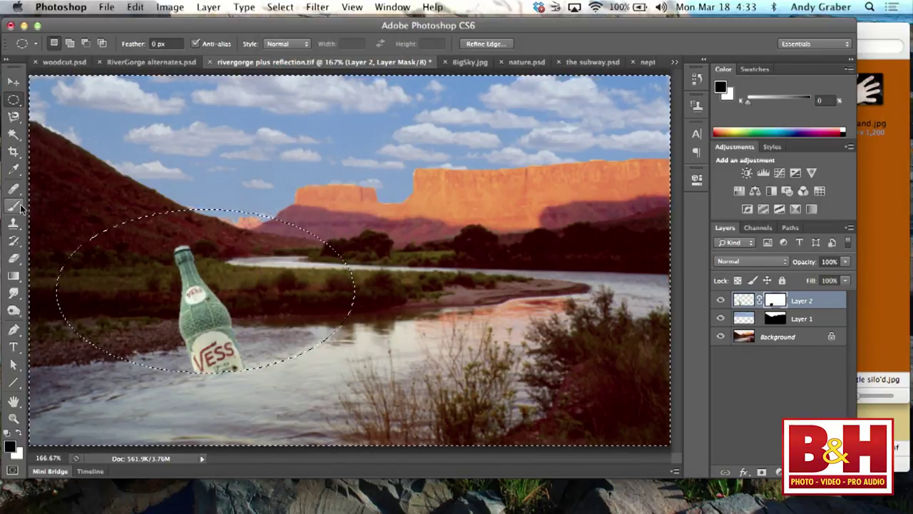
{"action": "left_click", "coordinate": [12, 278]}
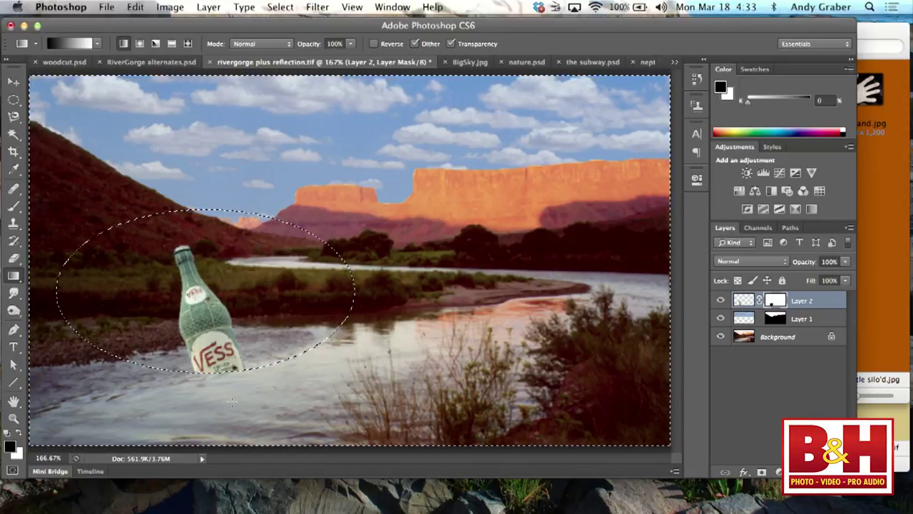
- Redraw linear gradients on Layer 2's mask until the reflection fades, then deselect
{"action": "left_click_drag", "start_coordinate": [216, 324], "coordinate": [216, 325]}
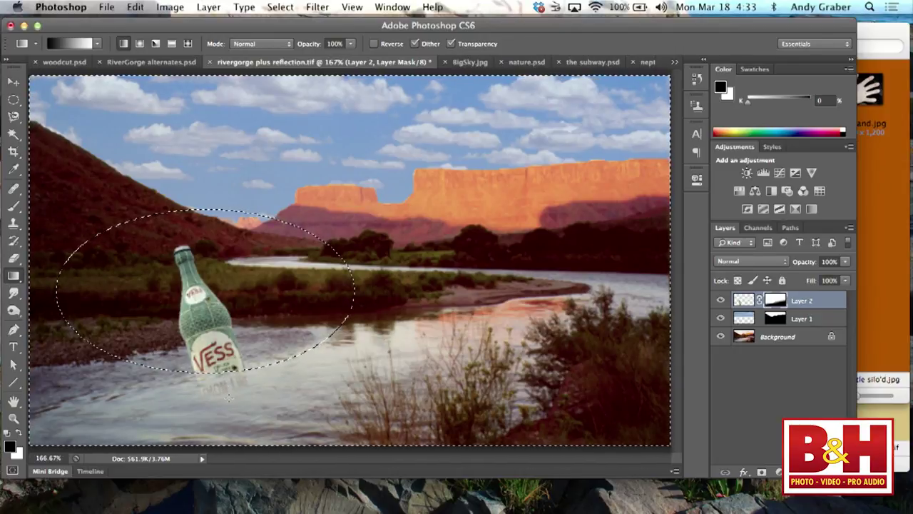
{"action": "left_click_drag", "start_coordinate": [229, 396], "coordinate": [230, 397]}
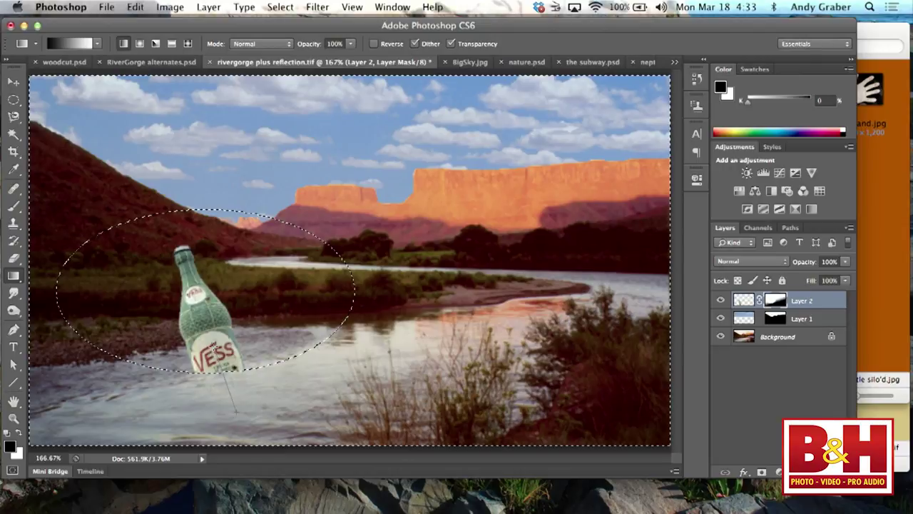
{"action": "left_click_drag", "start_coordinate": [214, 321], "coordinate": [214, 320]}
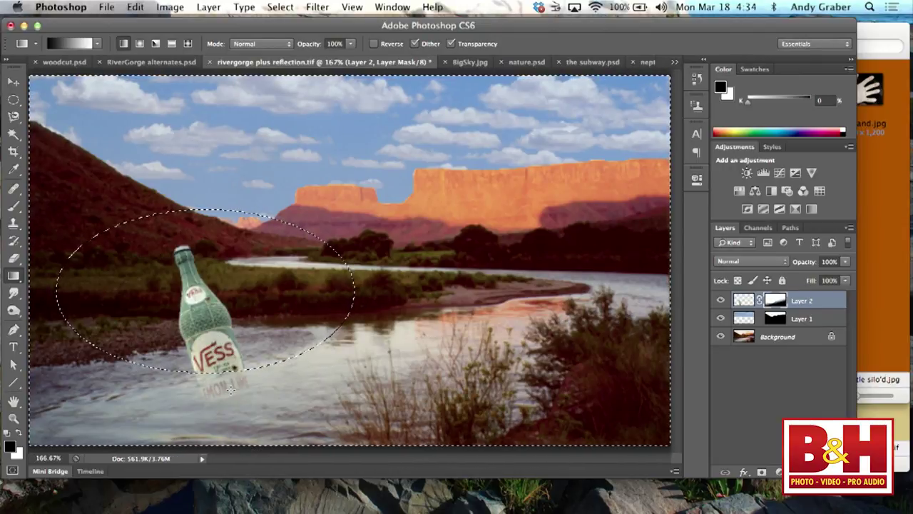
{"action": "left_click_drag", "start_coordinate": [216, 385], "coordinate": [215, 348]}
{"action": "key", "text": "super+d"}
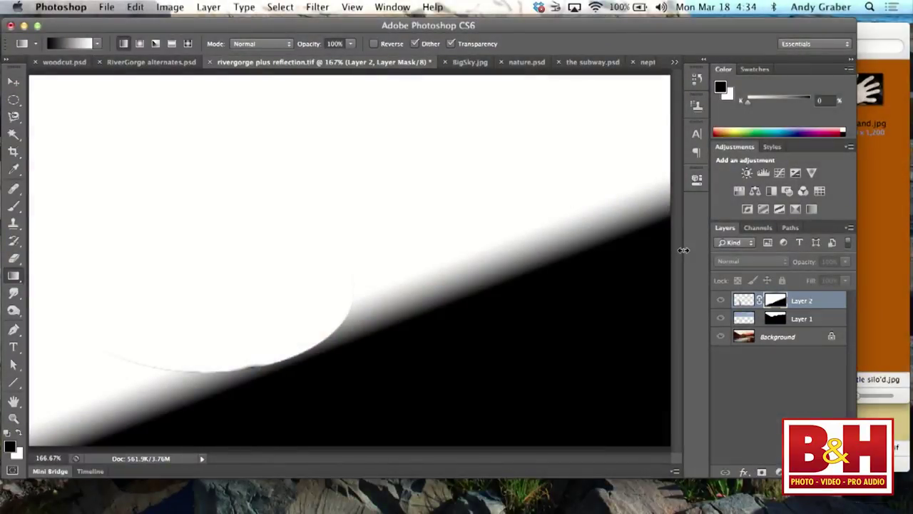
- Return to the full composite, then toggle the nature.psd train layer's mask off and on
{"action": "left_click", "coordinate": [773, 301], "text": "alt"}
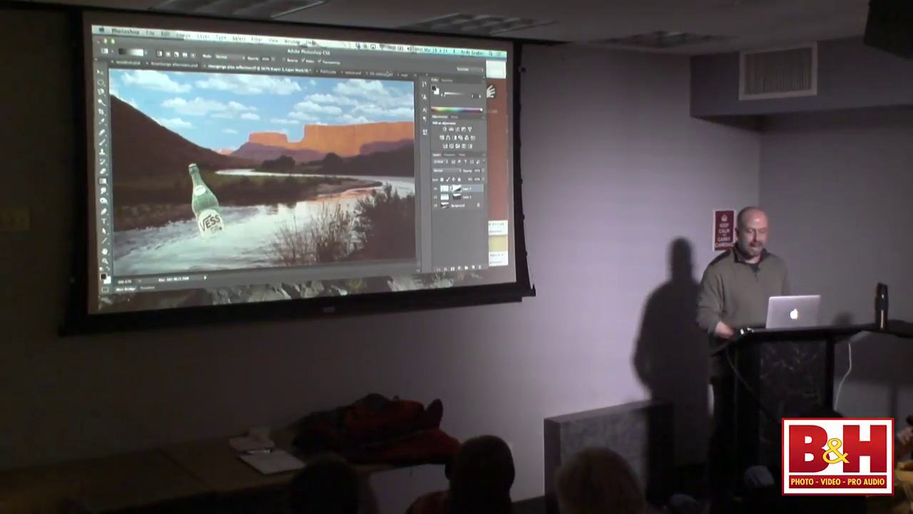
{"action": "left_click", "coordinate": [357, 74]}
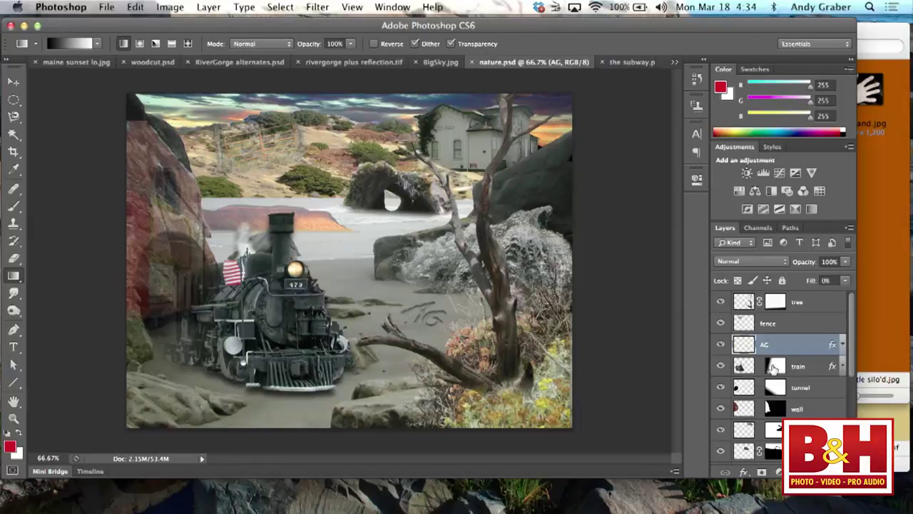
{"action": "left_click", "coordinate": [774, 367], "text": "shift"}
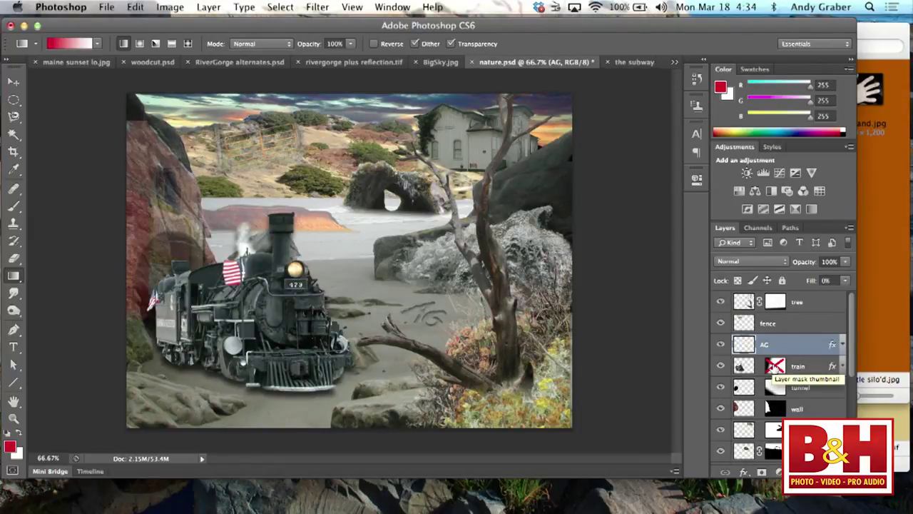
{"action": "left_click", "coordinate": [775, 367], "text": "shift"}
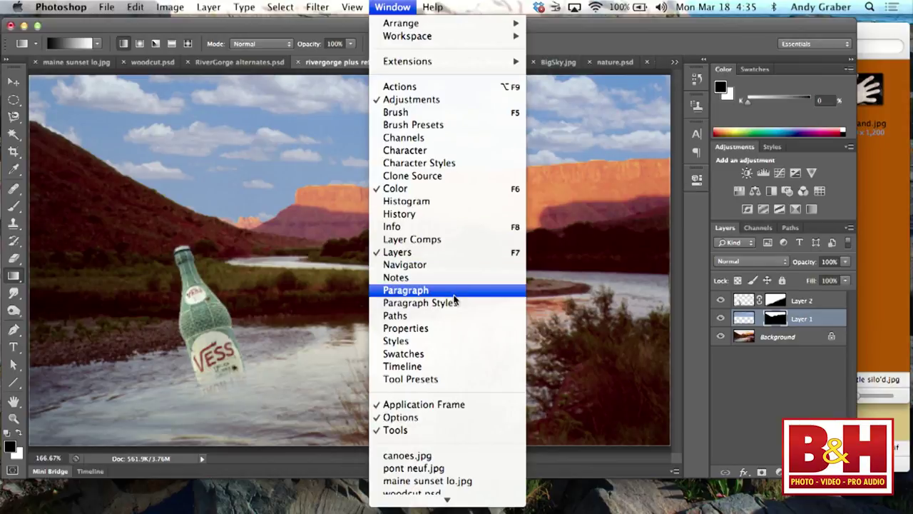
- Preview Layer 1's mask Density and Feather, leaving them at 100% and 0 px
{"action": "left_click", "coordinate": [438, 329]}
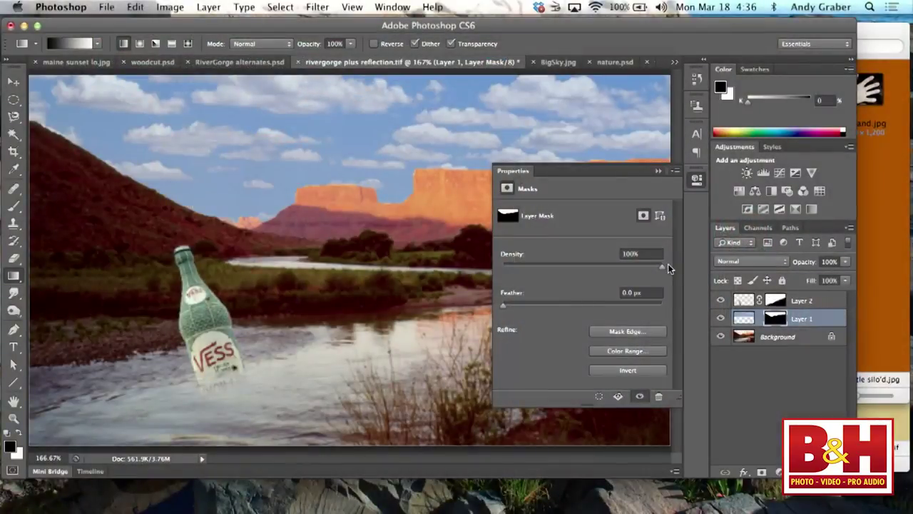
{"action": "left_click_drag", "start_coordinate": [661, 267], "coordinate": [615, 276]}
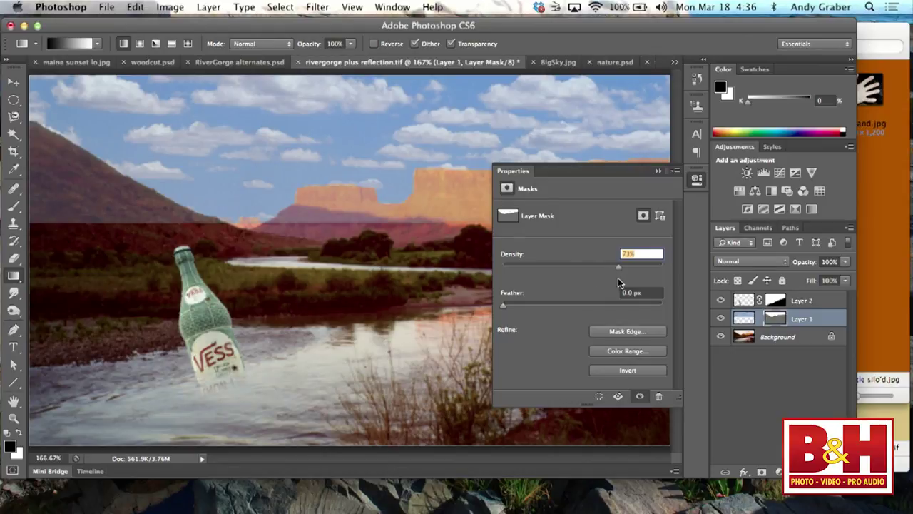
{"action": "left_click_drag", "start_coordinate": [617, 277], "coordinate": [577, 272]}
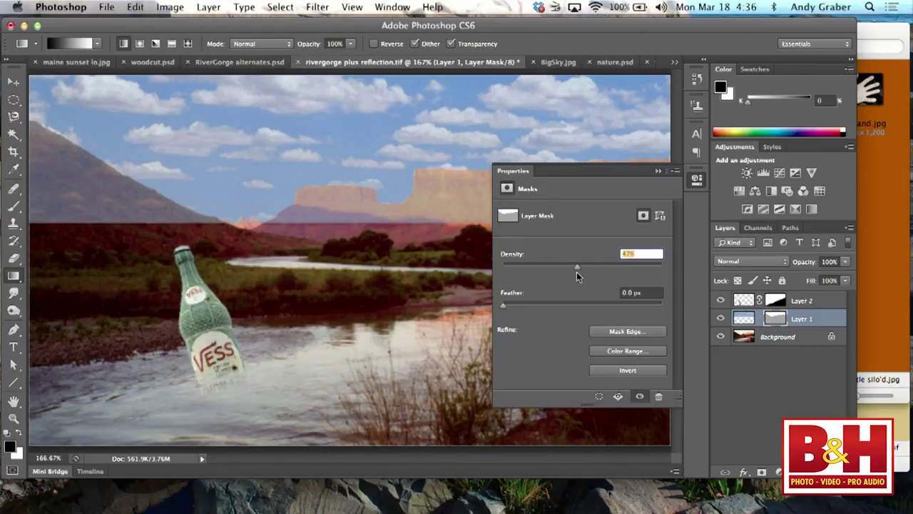
{"action": "left_click_drag", "start_coordinate": [576, 271], "coordinate": [676, 263]}
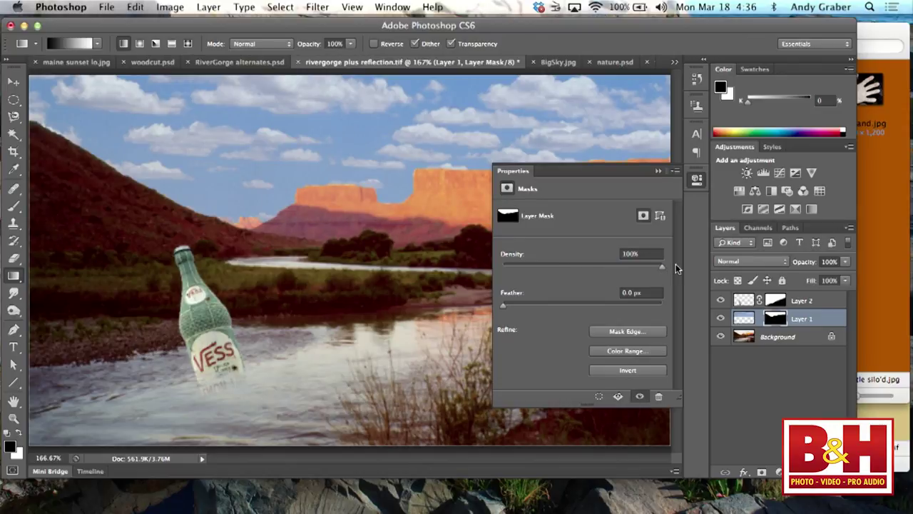
{"action": "left_click_drag", "start_coordinate": [503, 306], "coordinate": [546, 305]}
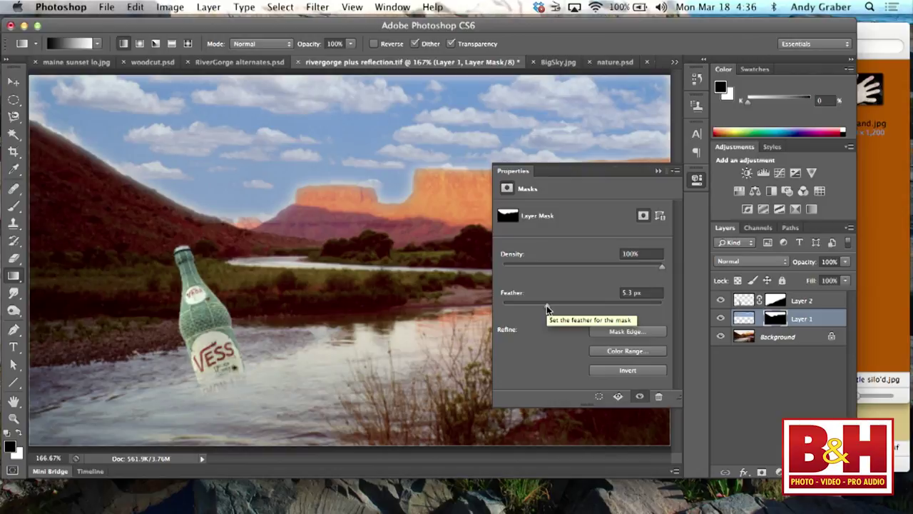
{"action": "left_click_drag", "start_coordinate": [547, 306], "coordinate": [464, 309]}
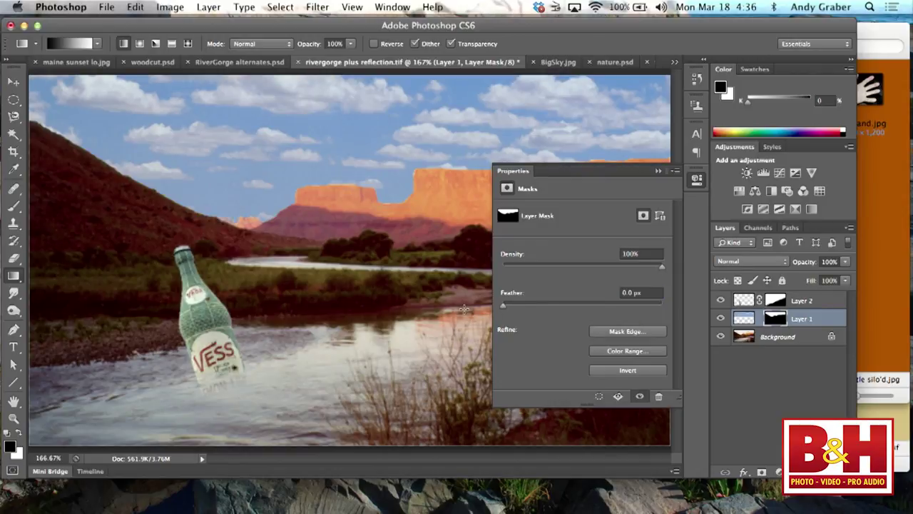
- Open Refine Mask for Layer 1, try the On Black/On White previews, and settle on On Layers
{"action": "left_click", "coordinate": [622, 332]}
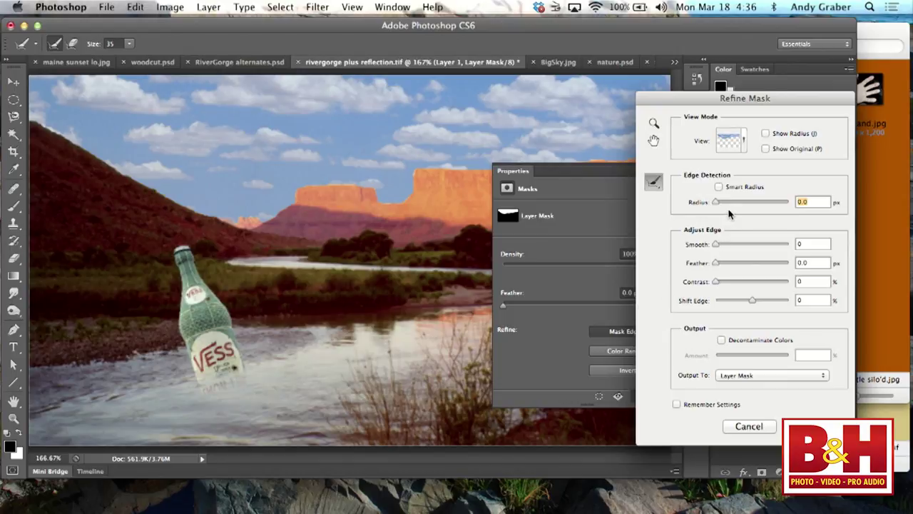
{"action": "left_click", "coordinate": [746, 139]}
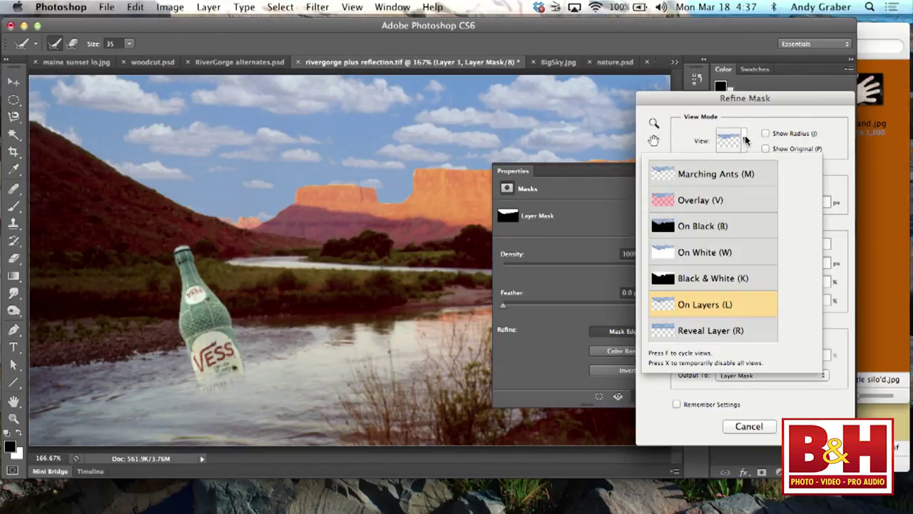
{"action": "left_click", "coordinate": [742, 252]}
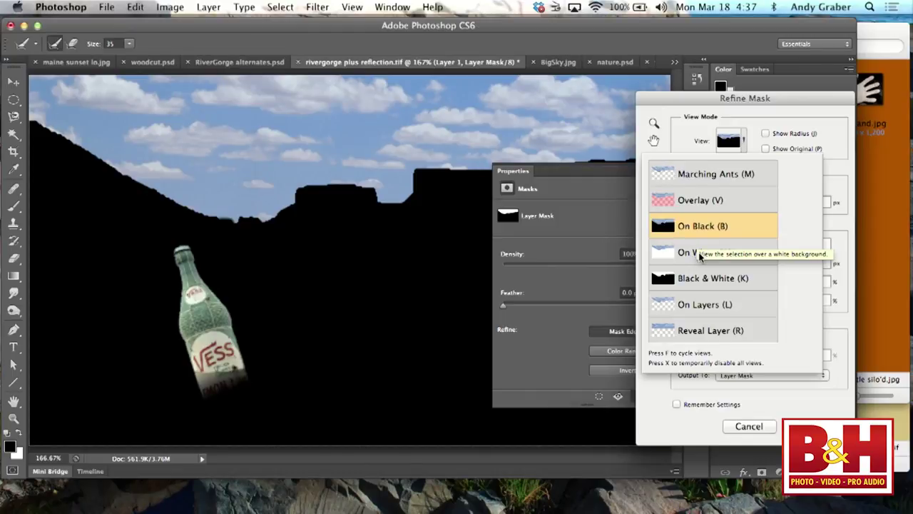
{"action": "left_click", "coordinate": [703, 306]}
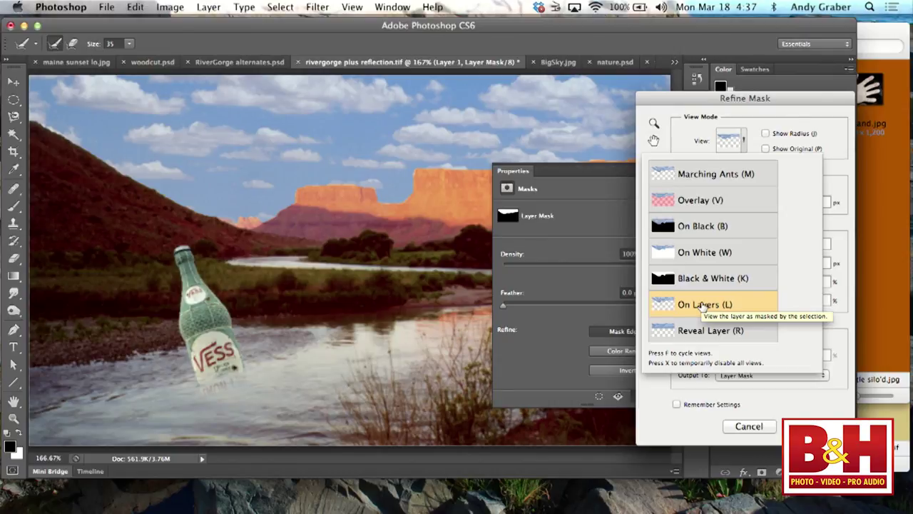
{"action": "left_click", "coordinate": [815, 107]}
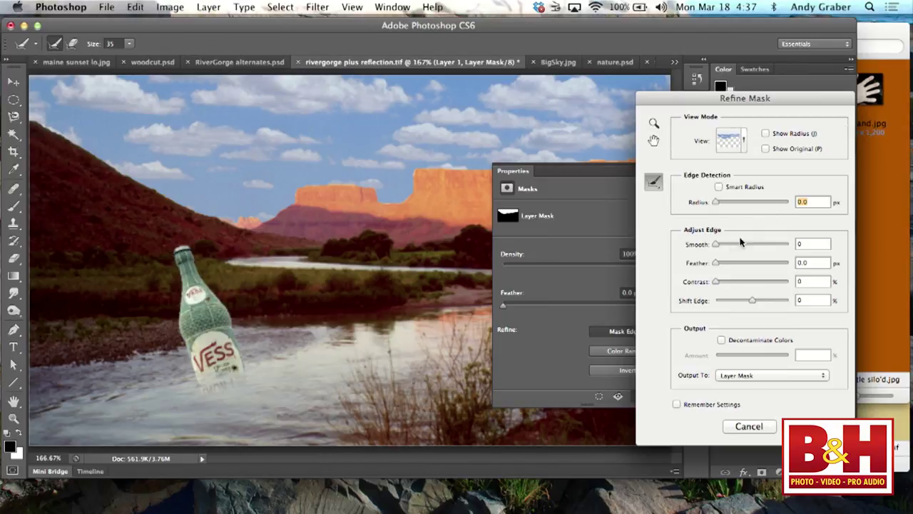
- Try edge smoothing and return Smooth to 0, then set Feather to 0.8 px
{"action": "left_click_drag", "start_coordinate": [718, 245], "coordinate": [767, 249]}
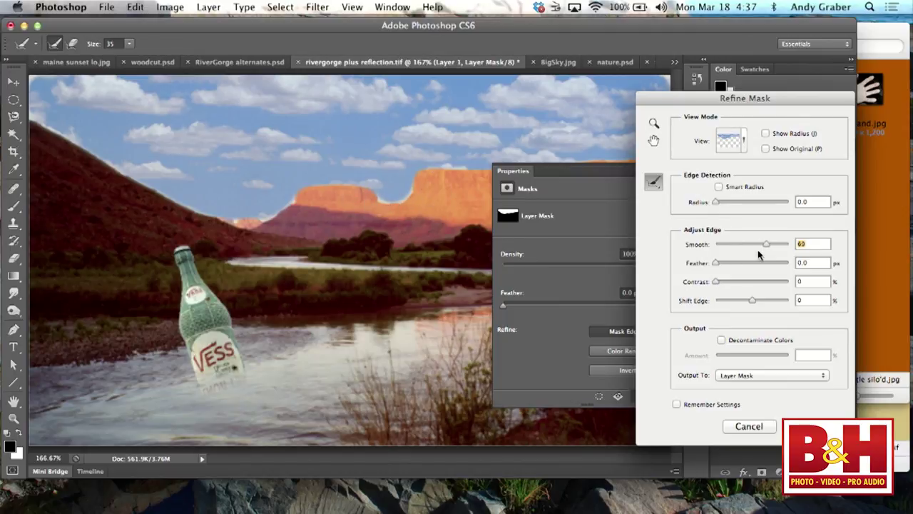
{"action": "left_click_drag", "start_coordinate": [766, 244], "coordinate": [712, 246]}
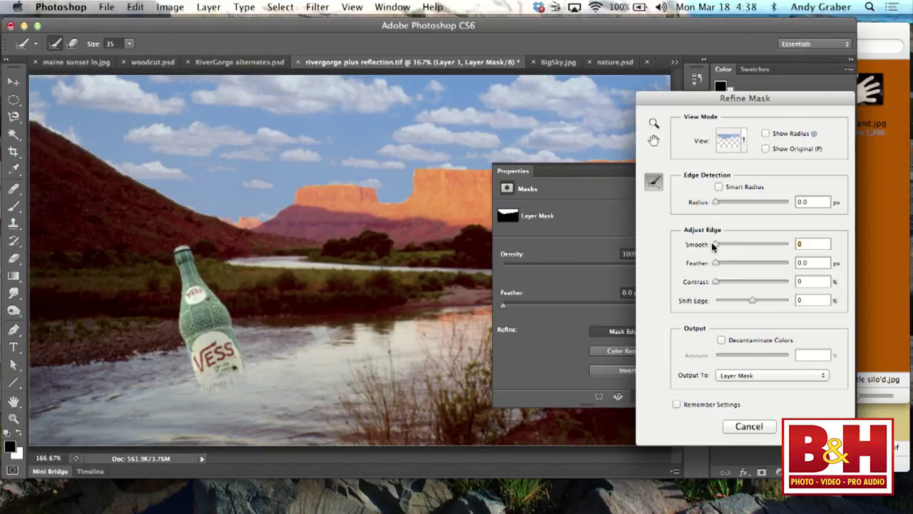
{"action": "left_click_drag", "start_coordinate": [715, 267], "coordinate": [751, 284]}
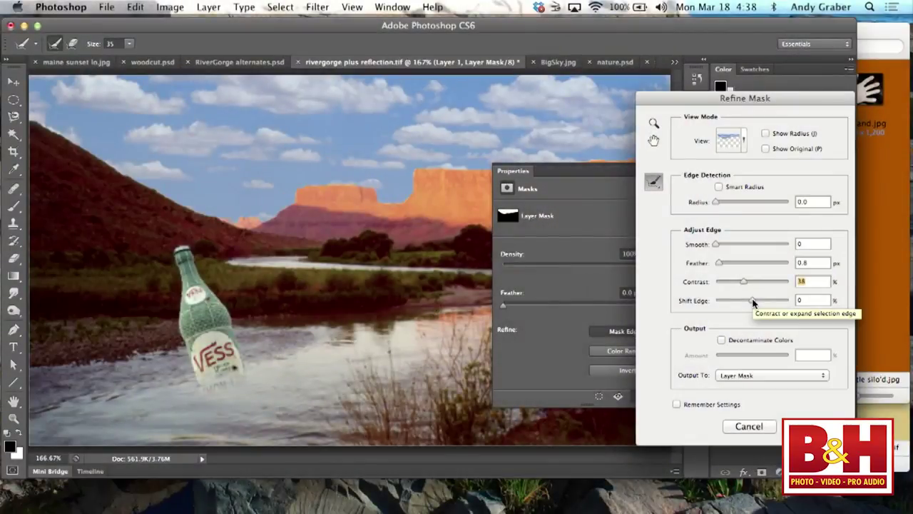
- Set Shift Edge to +45% with Contrast at 38% and apply the refined mask
{"action": "left_click", "coordinate": [753, 301]}
{"action": "left_click_drag", "start_coordinate": [753, 302], "coordinate": [720, 303]}
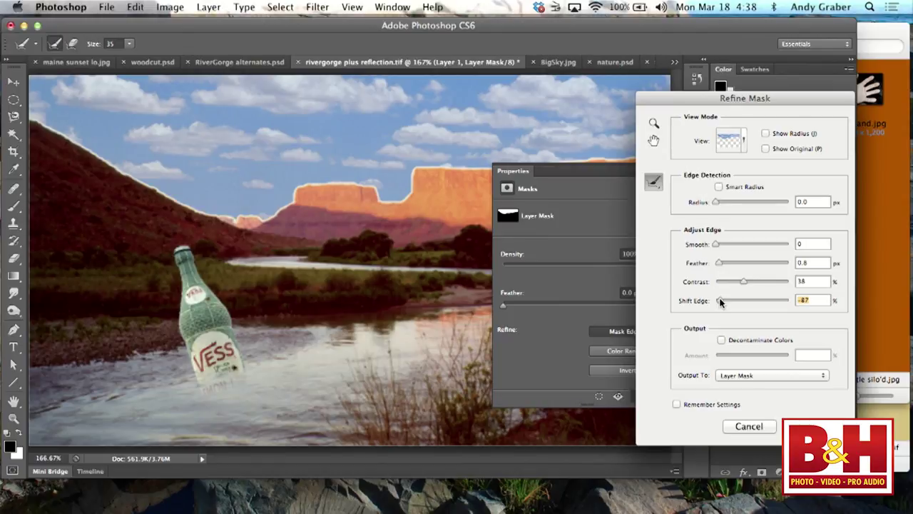
{"action": "left_click_drag", "start_coordinate": [738, 303], "coordinate": [768, 301]}
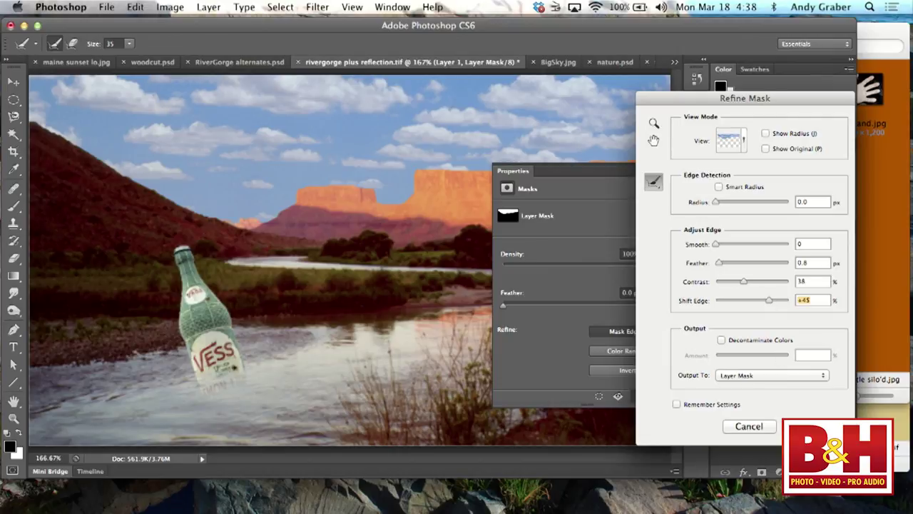
{"action": "key", "text": "Return"}
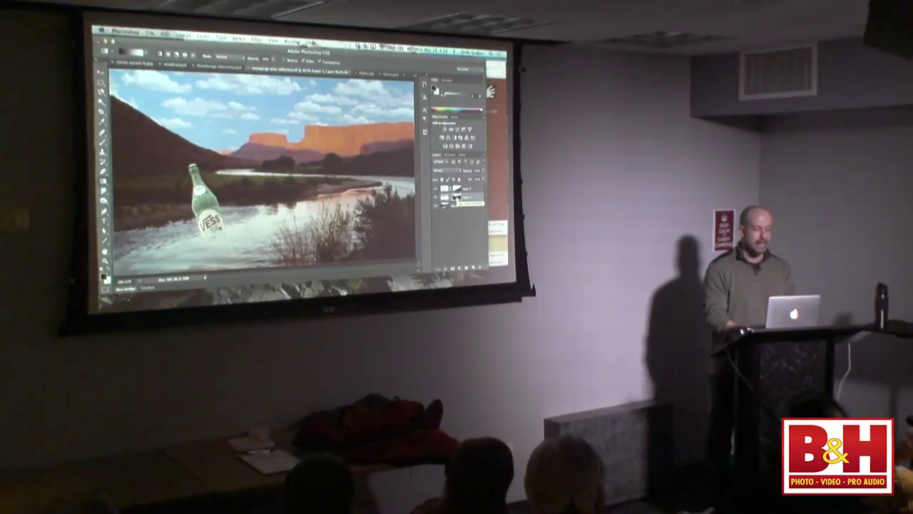
{"action": "left_click", "coordinate": [382, 6]}
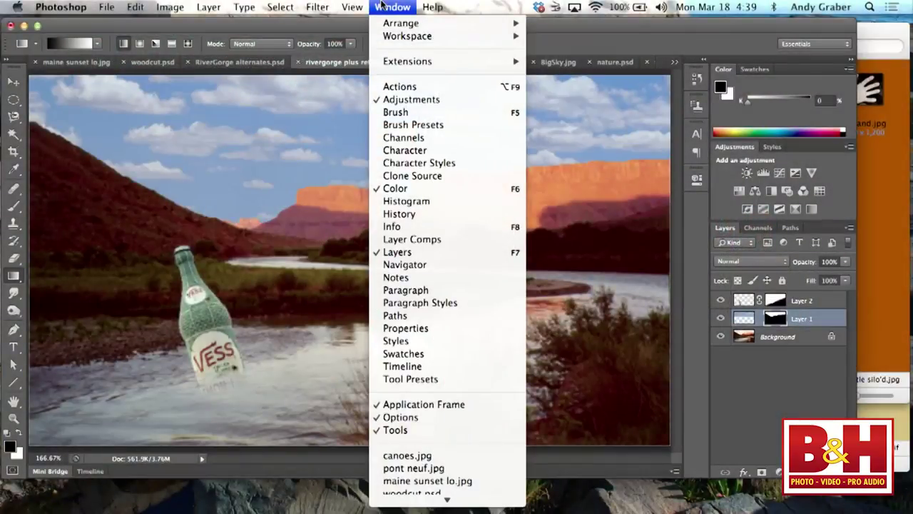
{"action": "left_click", "coordinate": [404, 328]}
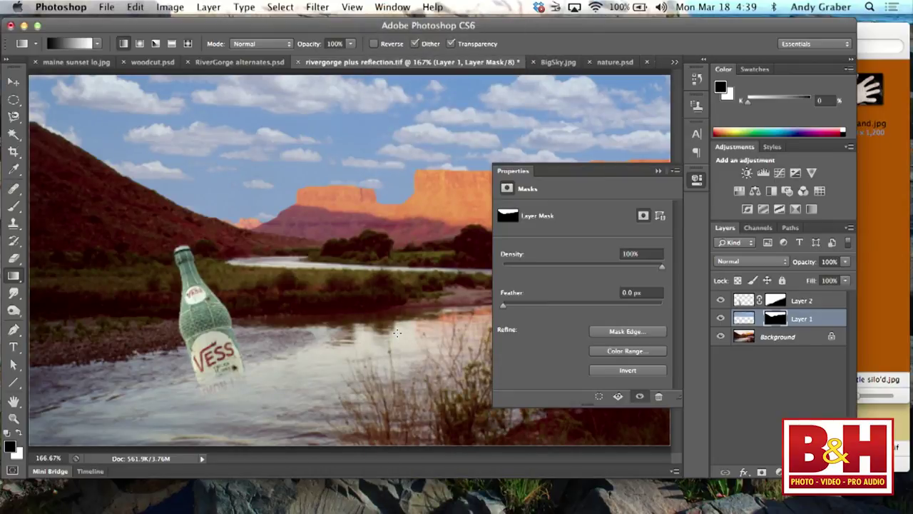
{"action": "left_click", "coordinate": [658, 170]}
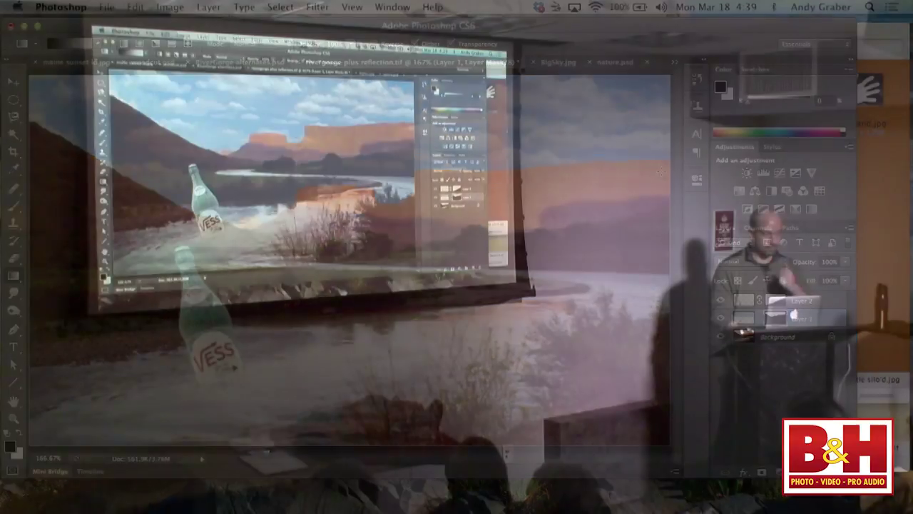